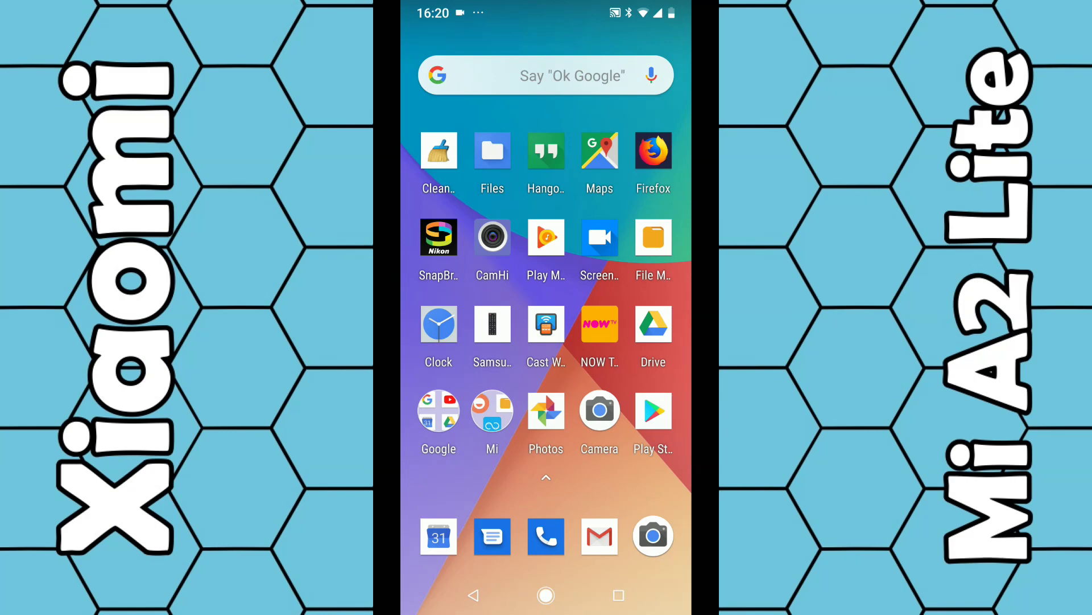
# Pull down the notification shade and switch on the Flashlight quick-settings tile
pyautogui.moveTo(547, 8); pyautogui.dragTo(547, 342)
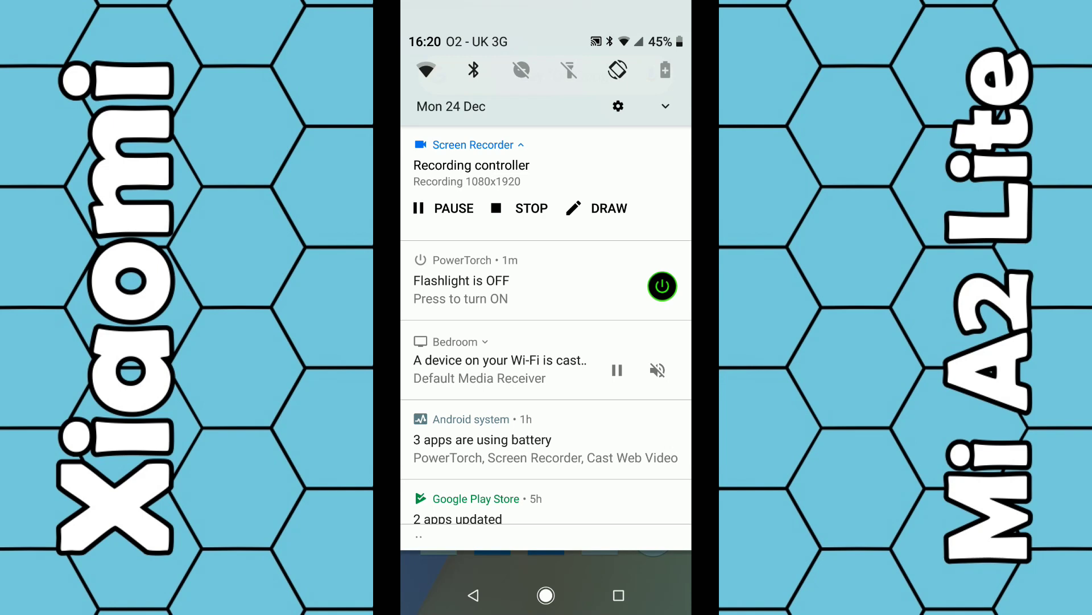
pyautogui.click(569, 70)
pyautogui.click(570, 70)
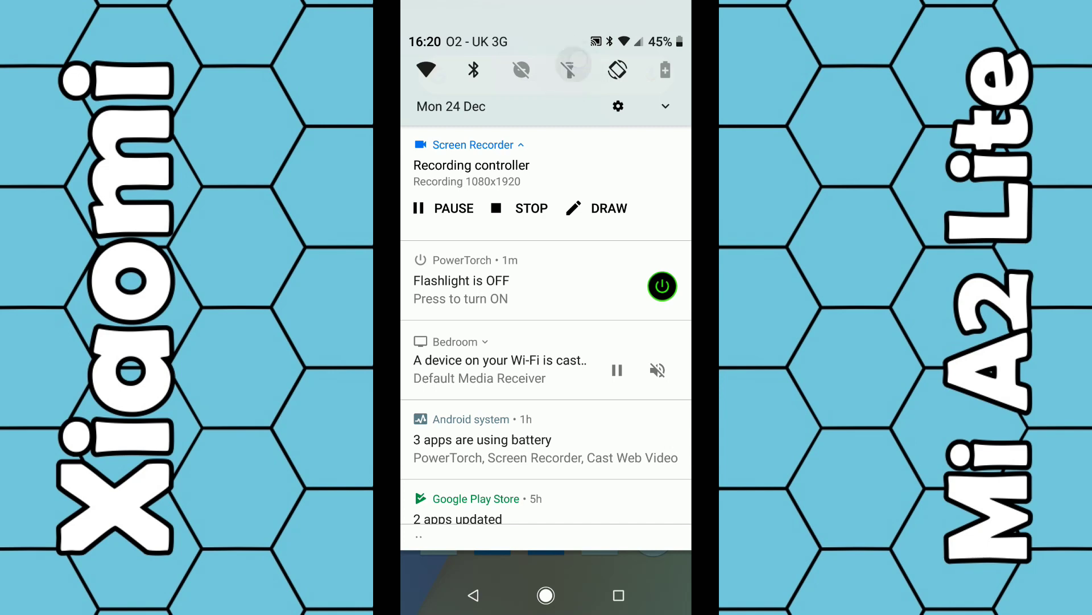